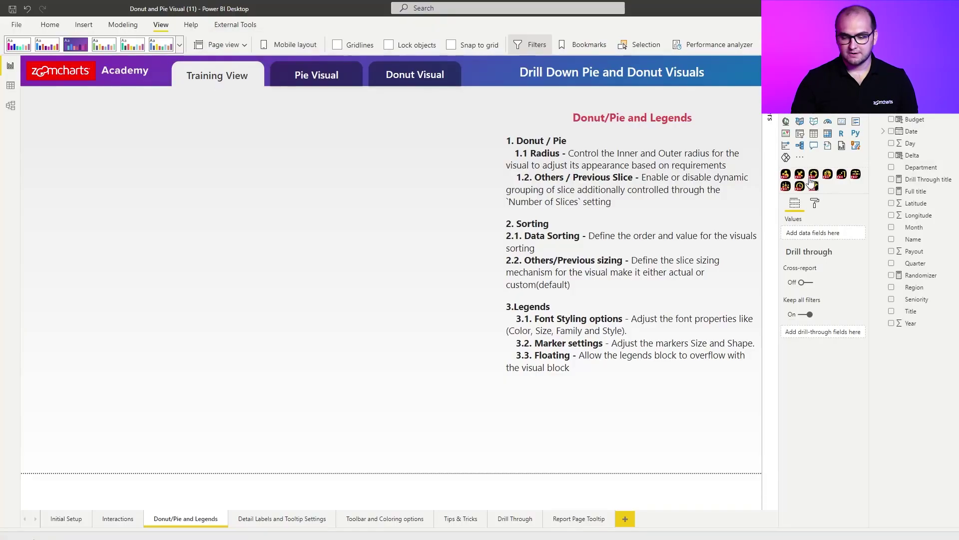
Step: Insert a large Drill Down Donut PRO visual with its title and background turned off
{"action": "left_click", "coordinate": [811, 178]}
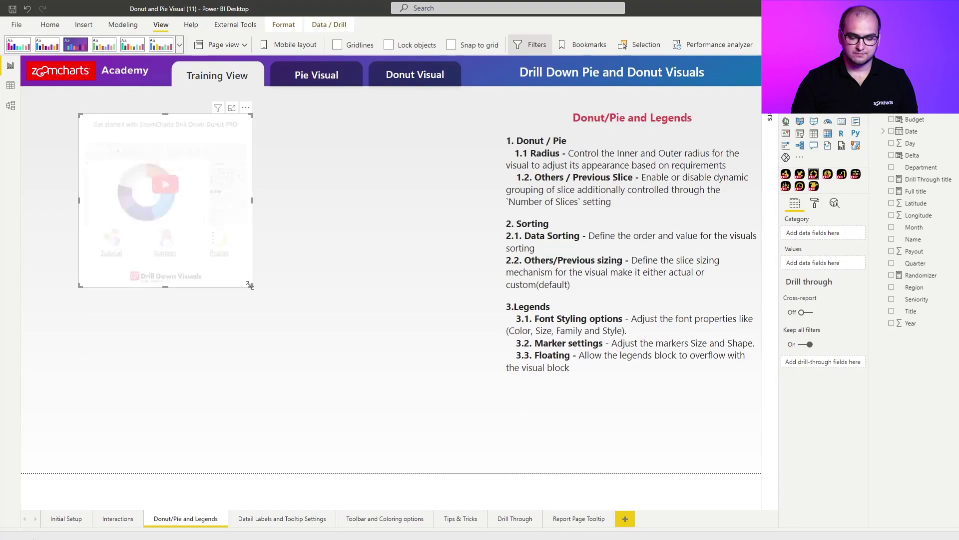
{"action": "left_click_drag", "start_coordinate": [250, 285], "coordinate": [450, 414]}
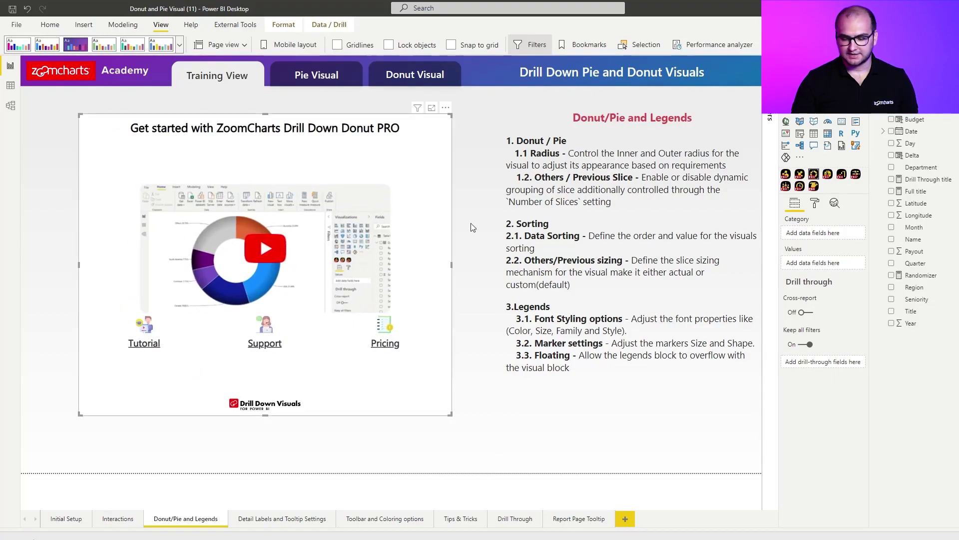
{"action": "left_click", "coordinate": [815, 203]}
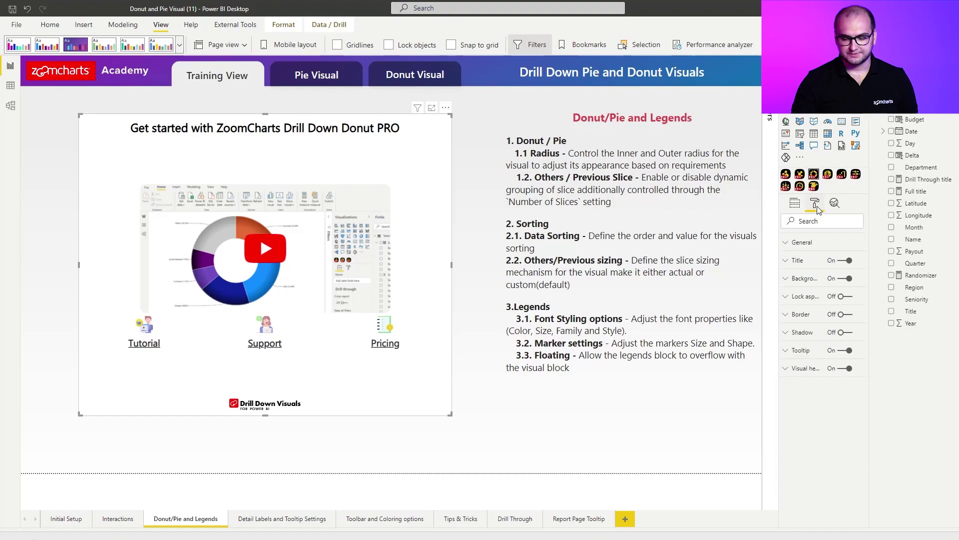
{"action": "left_click", "coordinate": [844, 279]}
{"action": "left_click", "coordinate": [843, 261]}
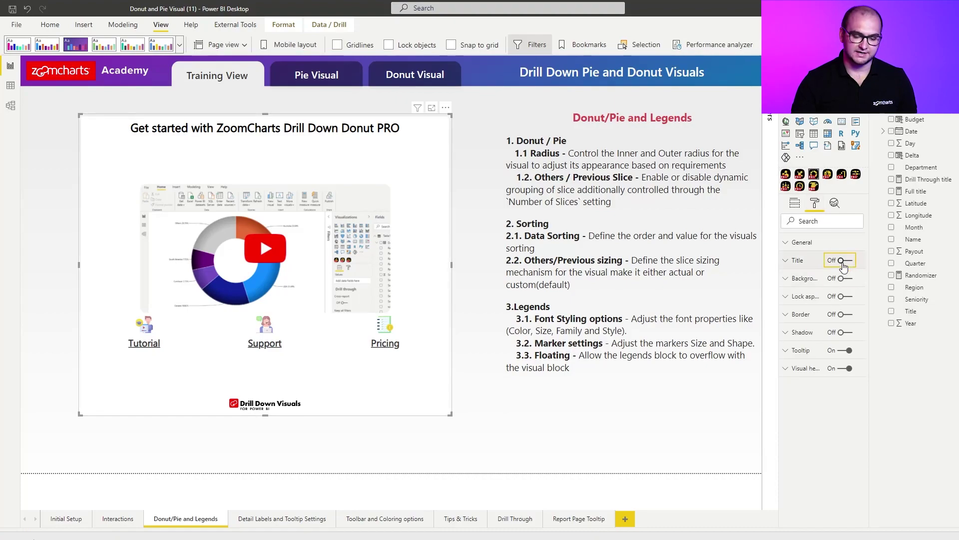
Step: Add Region as category, Payout as values, and Department as a second category level
{"action": "left_click", "coordinate": [794, 204]}
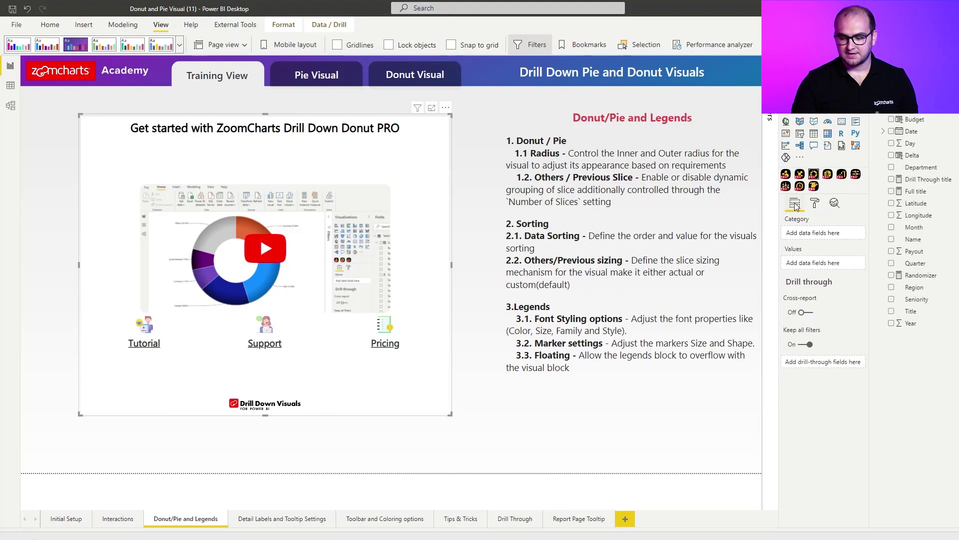
{"action": "left_click", "coordinate": [916, 287]}
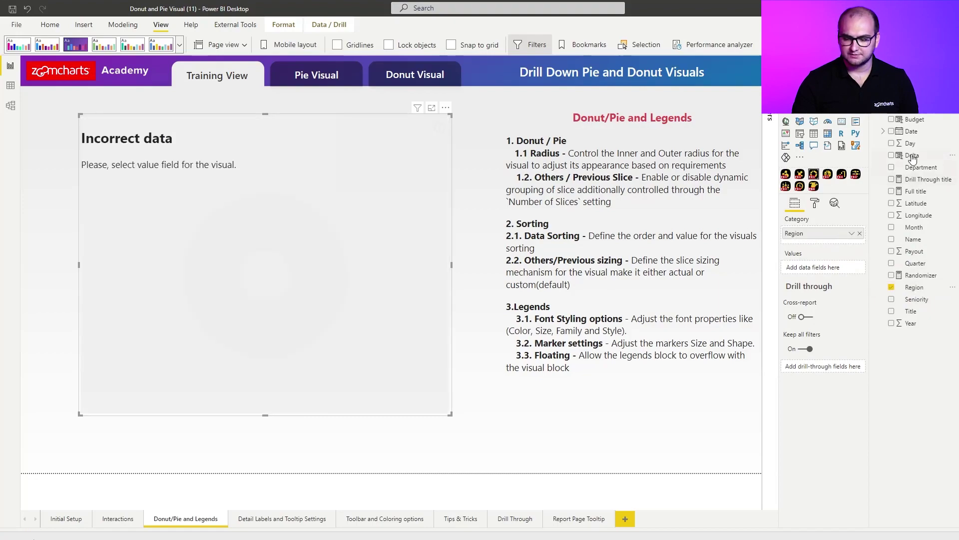
{"action": "left_click_drag", "start_coordinate": [914, 251], "coordinate": [801, 270]}
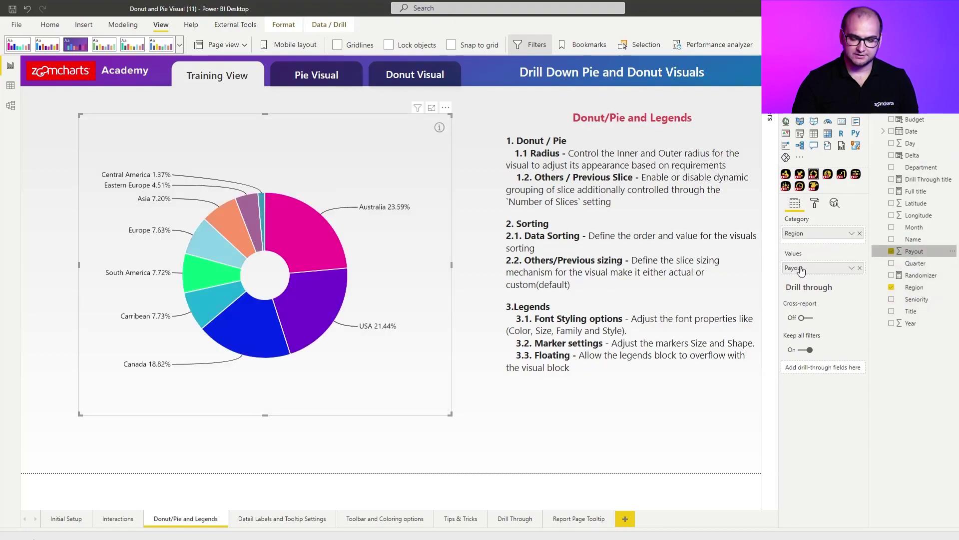
{"action": "left_click_drag", "start_coordinate": [917, 171], "coordinate": [830, 243]}
{"action": "left_click", "coordinate": [815, 203]}
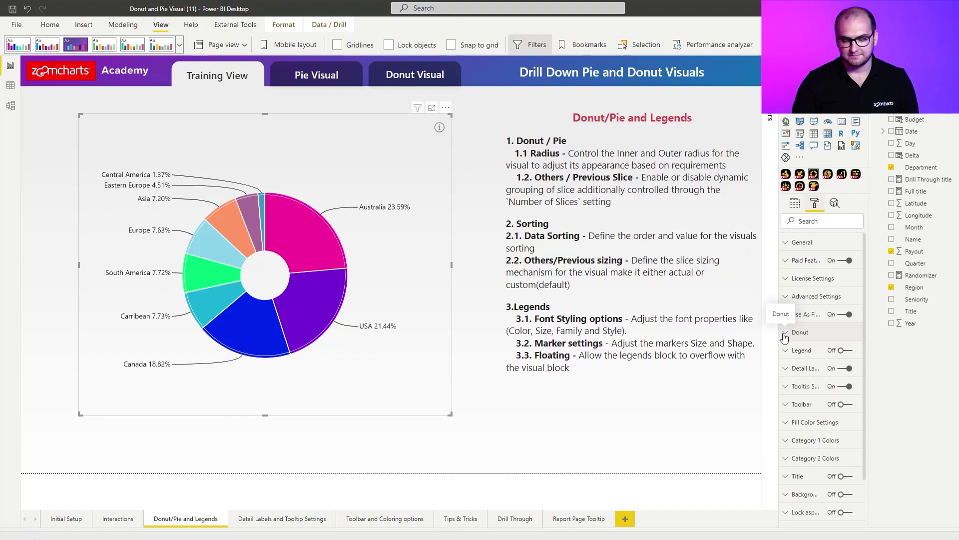
Step: Set the donut's outer radius to 80 and inner radius to 50
{"action": "left_click", "coordinate": [784, 333]}
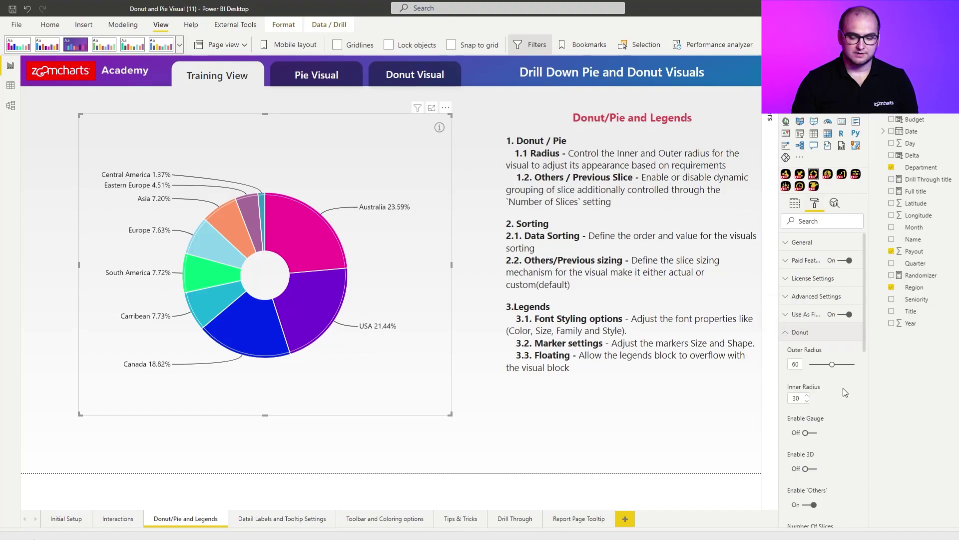
{"action": "scroll", "coordinate": [844, 385], "scroll_direction": "down", "scroll_amount": 3}
{"action": "scroll", "coordinate": [863, 348], "scroll_direction": "up", "scroll_amount": 1}
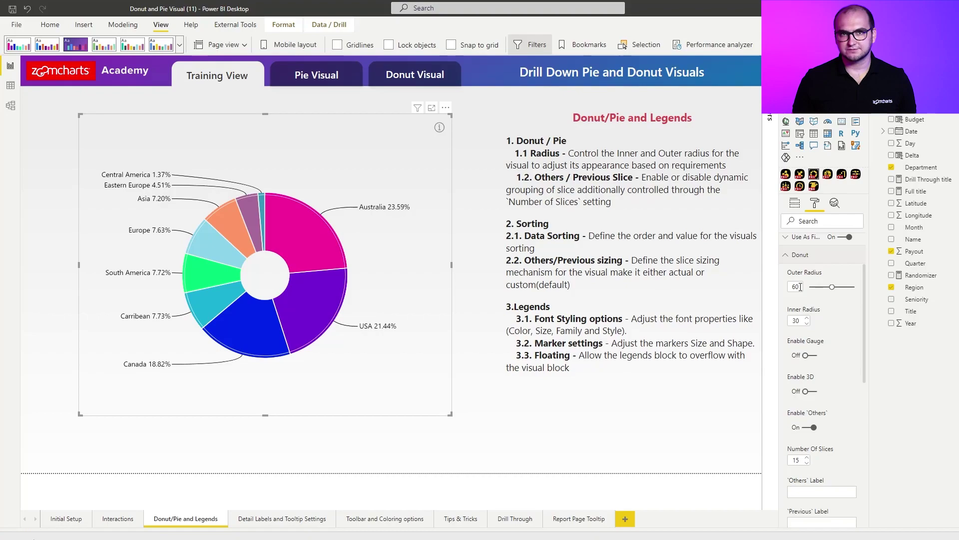
{"action": "double_click", "coordinate": [800, 286]}
{"action": "type", "text": "80"}
{"action": "key", "text": "Return"}
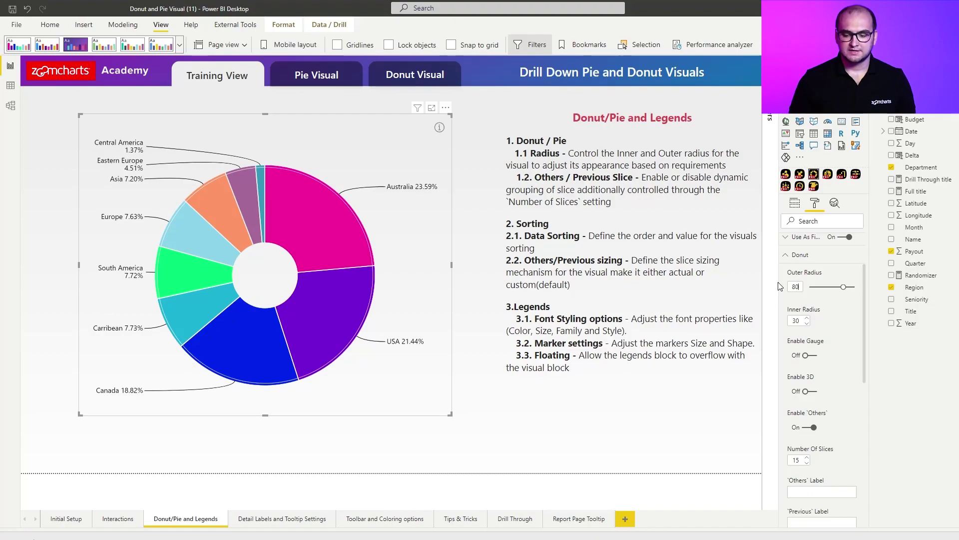
{"action": "double_click", "coordinate": [799, 322]}
{"action": "type", "text": "50"}
{"action": "key", "text": "Return"}
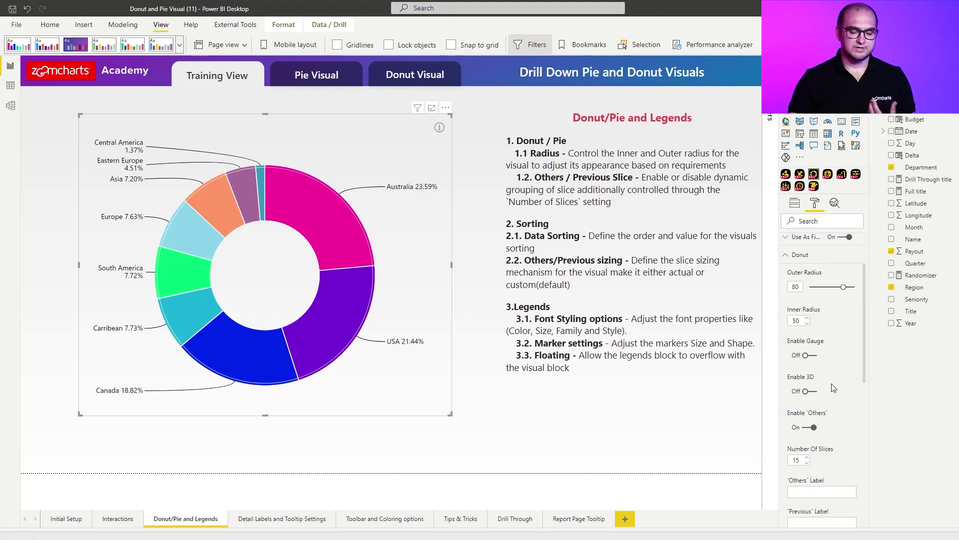
{"action": "left_click", "coordinate": [814, 359]}
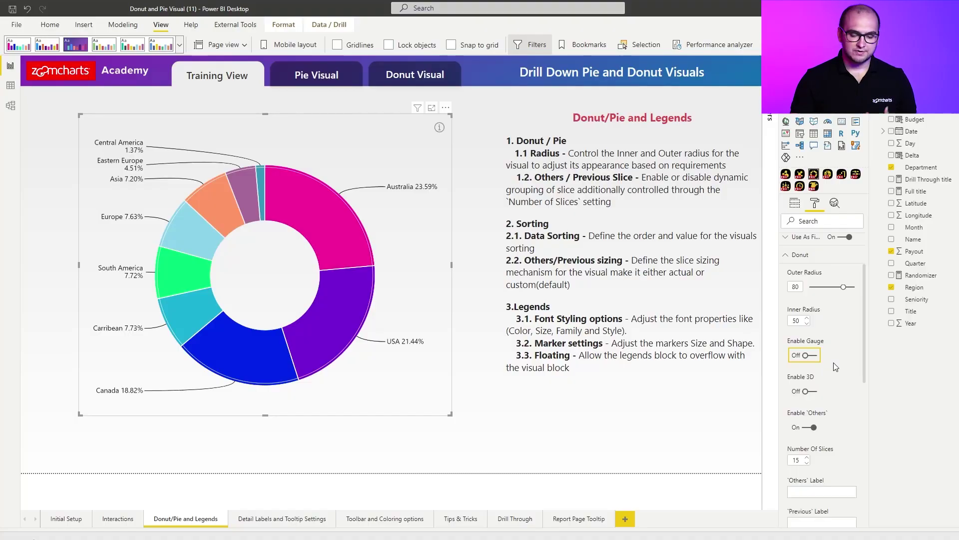
{"action": "scroll", "coordinate": [833, 363], "scroll_direction": "down", "scroll_amount": 1}
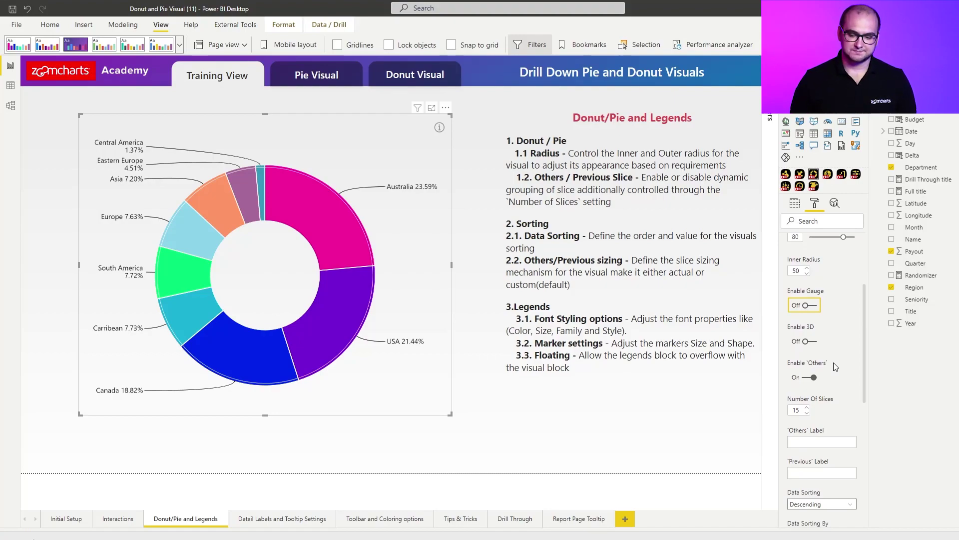
Step: Limit the donut to 3 slices per level and drill into the Others slice
{"action": "left_click", "coordinate": [800, 410]}
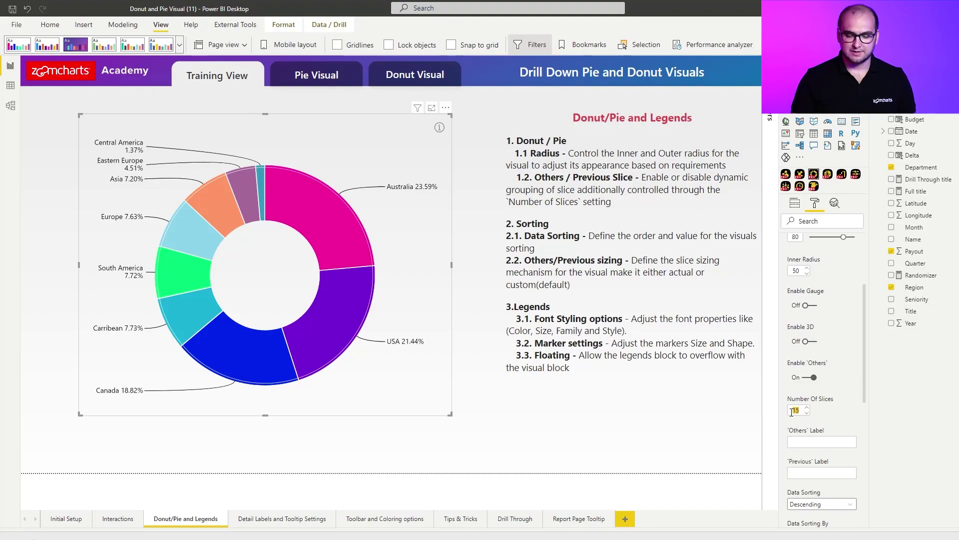
{"action": "type", "text": "3"}
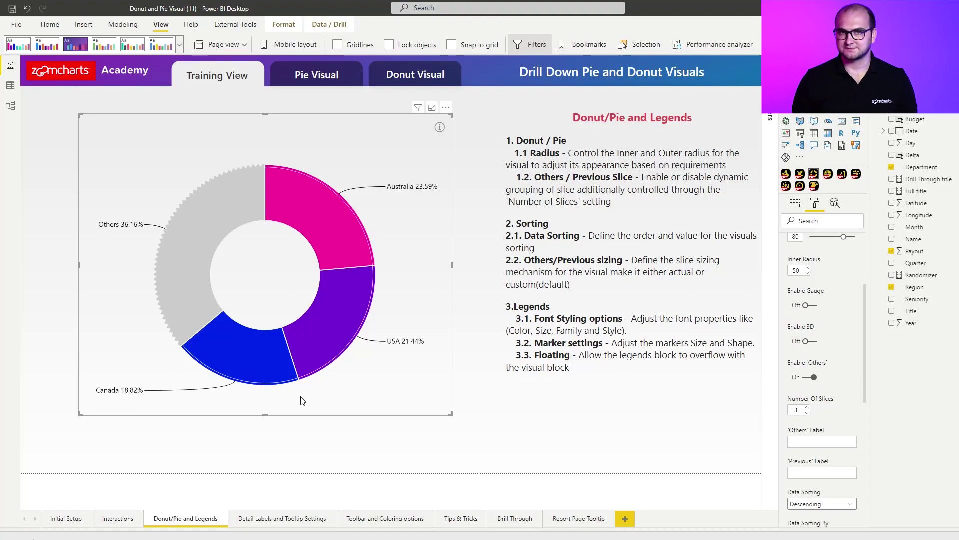
{"action": "left_click", "coordinate": [180, 328]}
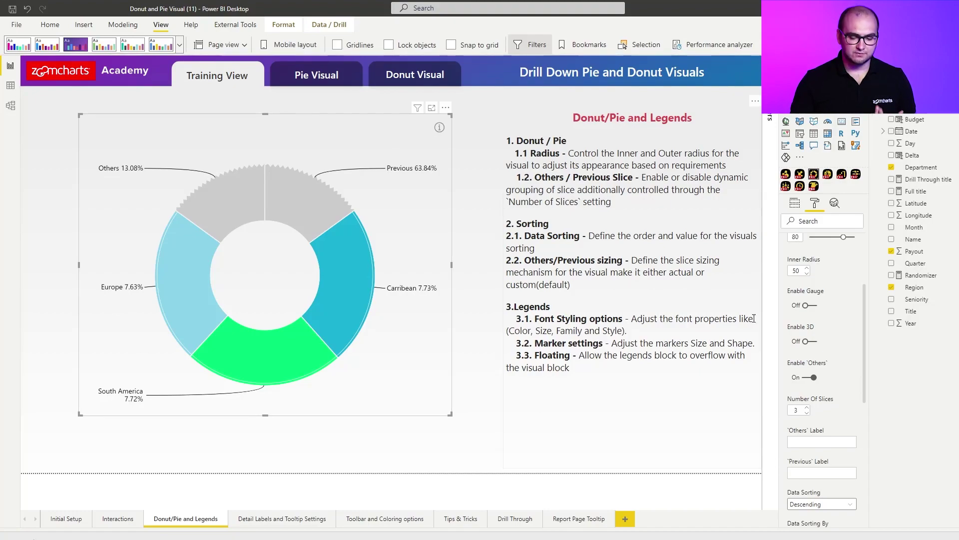
Step: Drill through the Previous and Others slices, then return to the top level
{"action": "scroll", "coordinate": [833, 404], "scroll_direction": "down", "scroll_amount": 2}
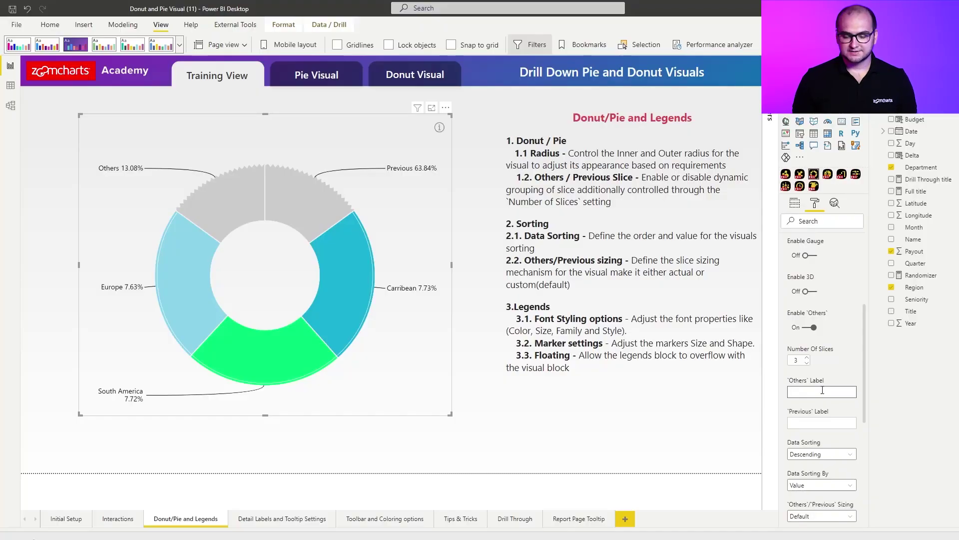
{"action": "left_click", "coordinate": [299, 210]}
{"action": "left_click", "coordinate": [190, 280]}
{"action": "left_click", "coordinate": [214, 208]}
{"action": "left_click", "coordinate": [306, 209]}
{"action": "left_click", "coordinate": [306, 199]}
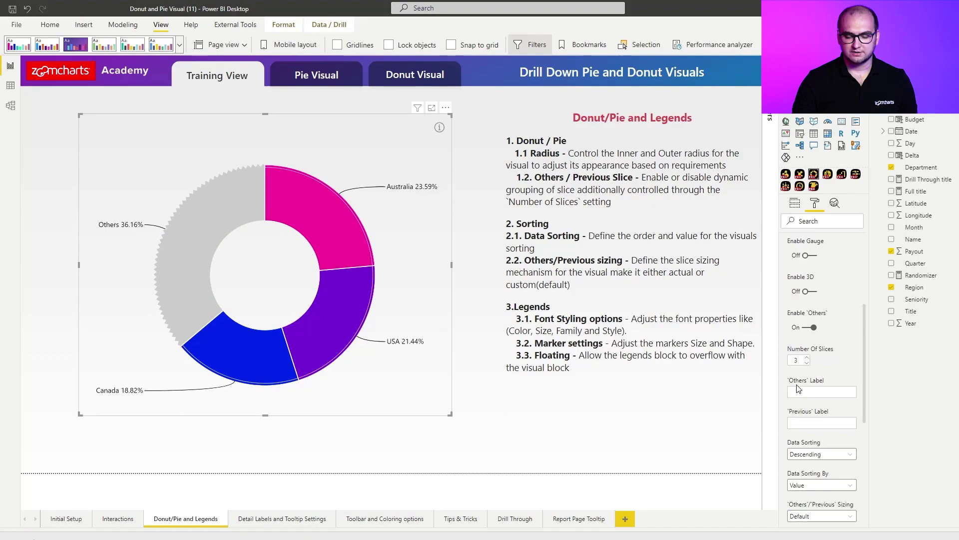
Step: Label the Others slice 'Bottom 3' and Previous 'top 3', then drill into Bottom 3
{"action": "left_click", "coordinate": [809, 392]}
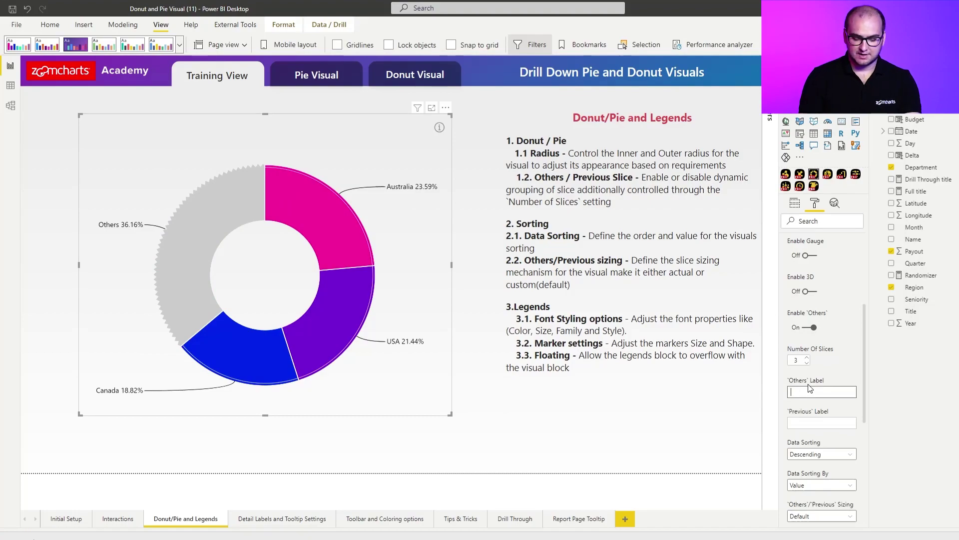
{"action": "type", "text": "Bottom"}
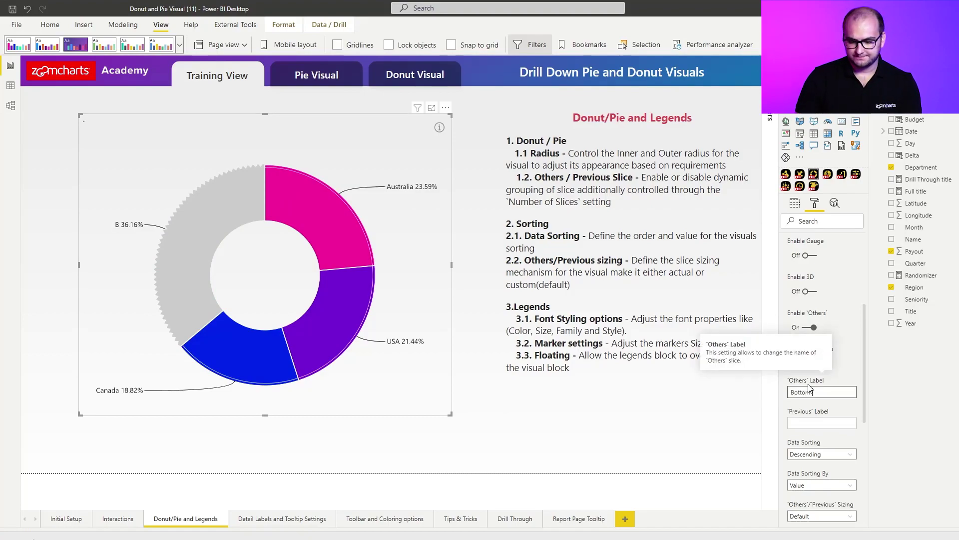
{"action": "type", "text": " 3"}
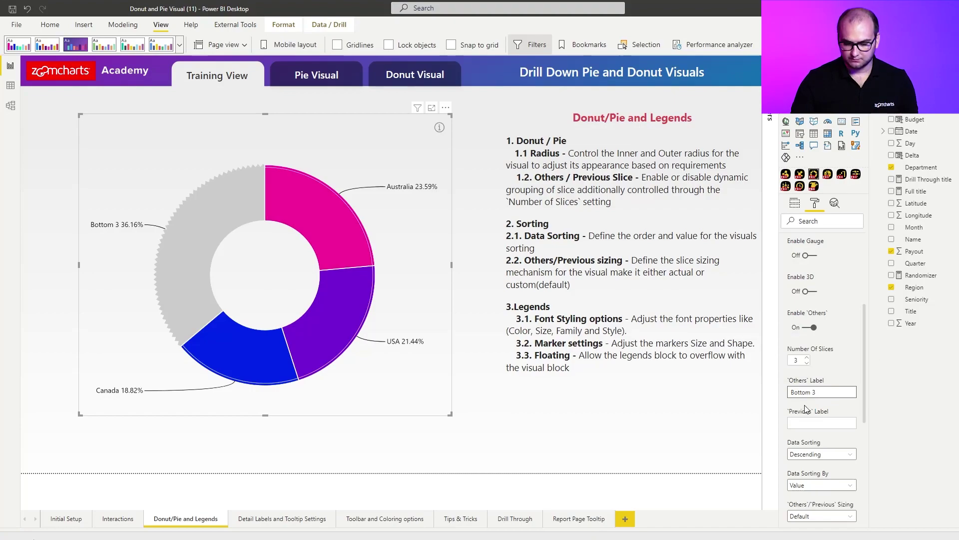
{"action": "left_click", "coordinate": [813, 419]}
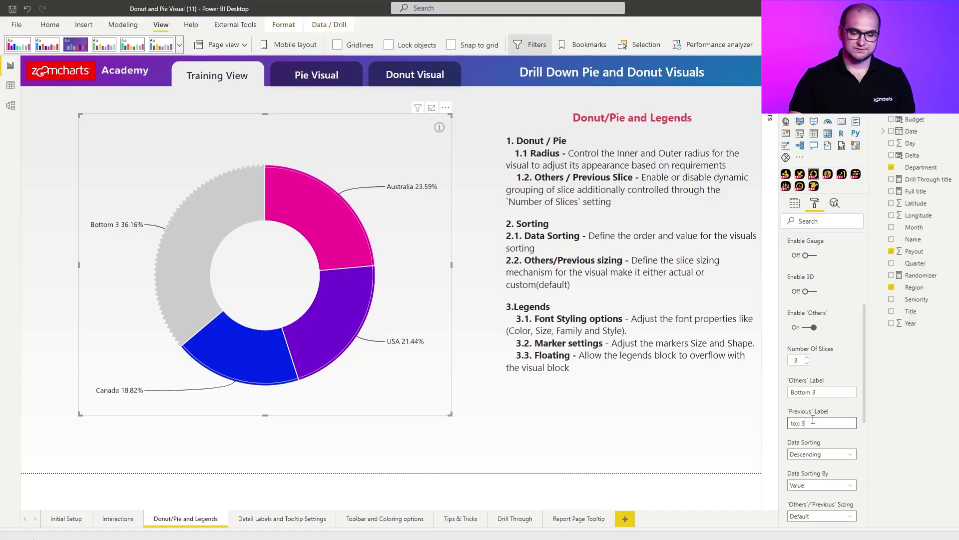
{"action": "left_click", "coordinate": [168, 228]}
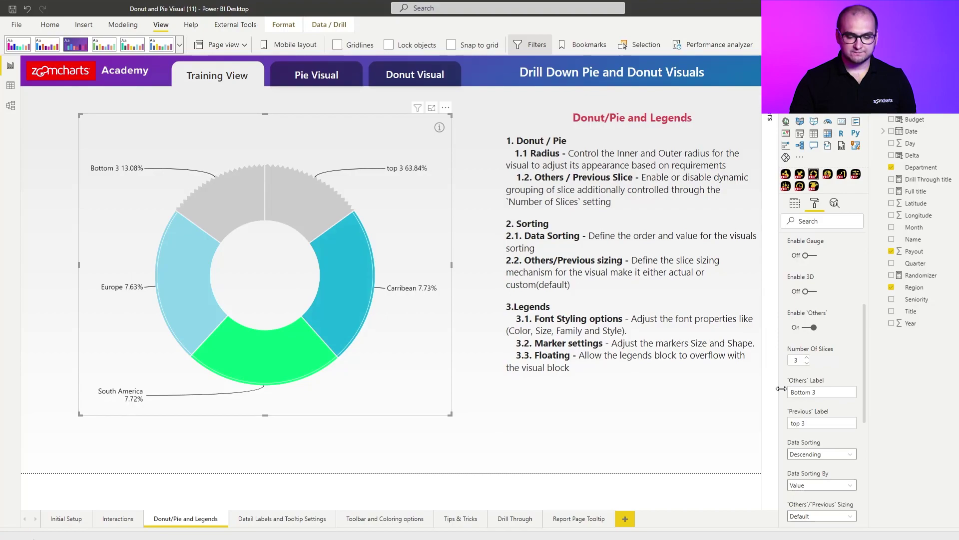
Step: Return the donut to its top level and switch data sorting to Power BI built-in
{"action": "scroll", "coordinate": [788, 392], "scroll_direction": "down", "scroll_amount": 2}
{"action": "left_click", "coordinate": [363, 204]}
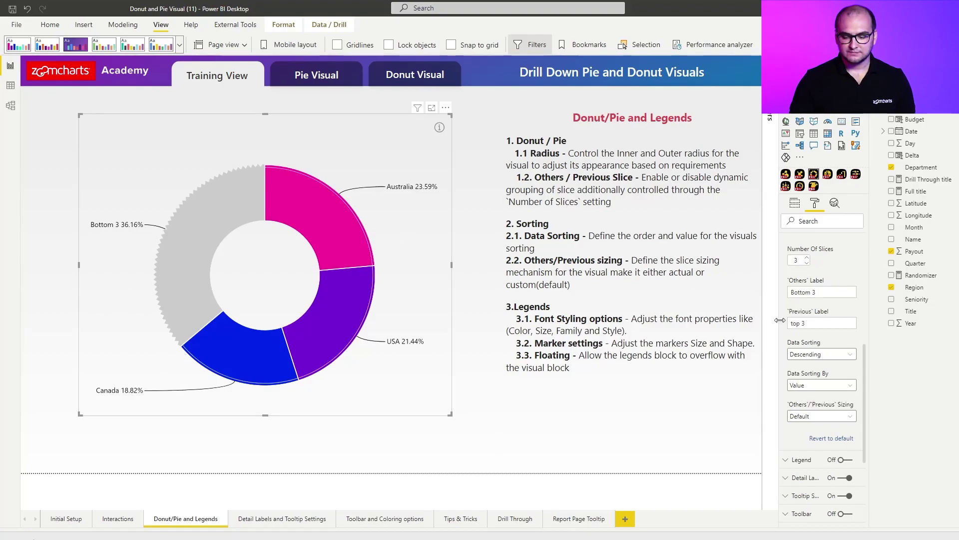
{"action": "left_click", "coordinate": [822, 354]}
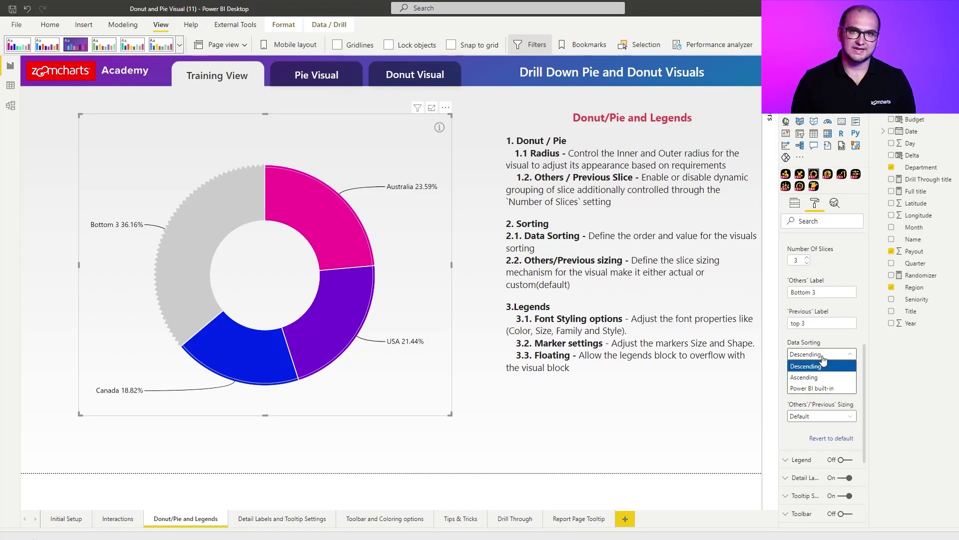
{"action": "left_click", "coordinate": [829, 389]}
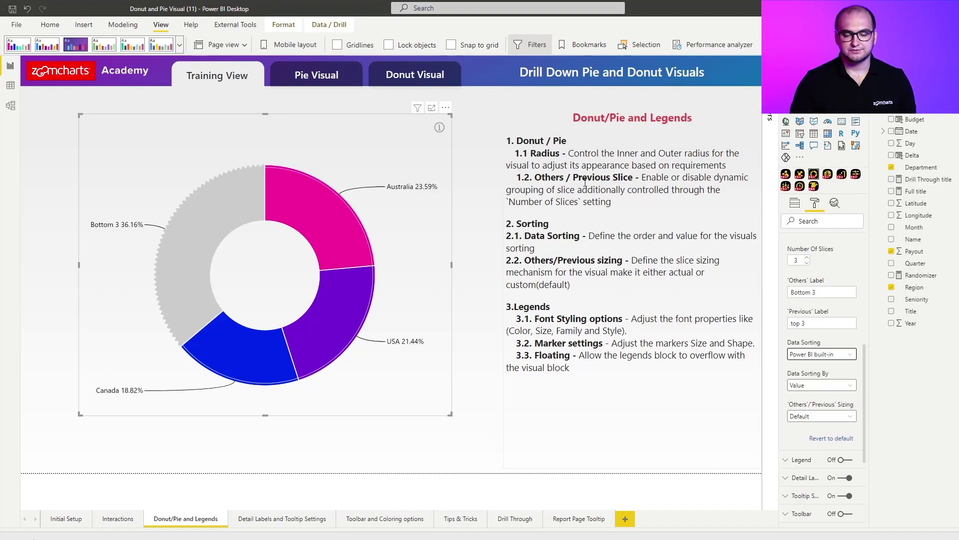
Step: Check the visual's own sort options, then set data sorting to Descending
{"action": "left_click", "coordinate": [445, 108]}
{"action": "mouse_move", "coordinate": [478, 190]}
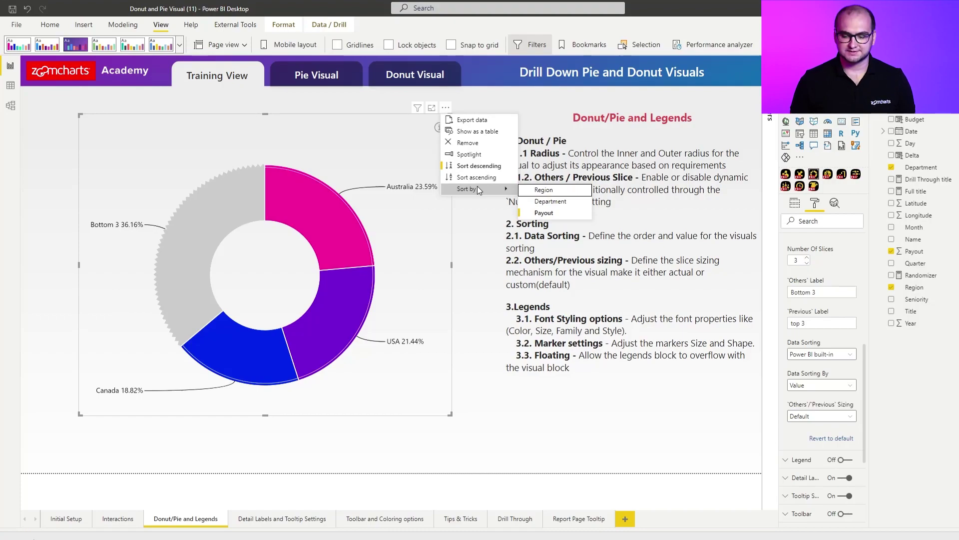
{"action": "left_click", "coordinate": [837, 356]}
{"action": "left_click", "coordinate": [837, 354]}
{"action": "left_click", "coordinate": [825, 368]}
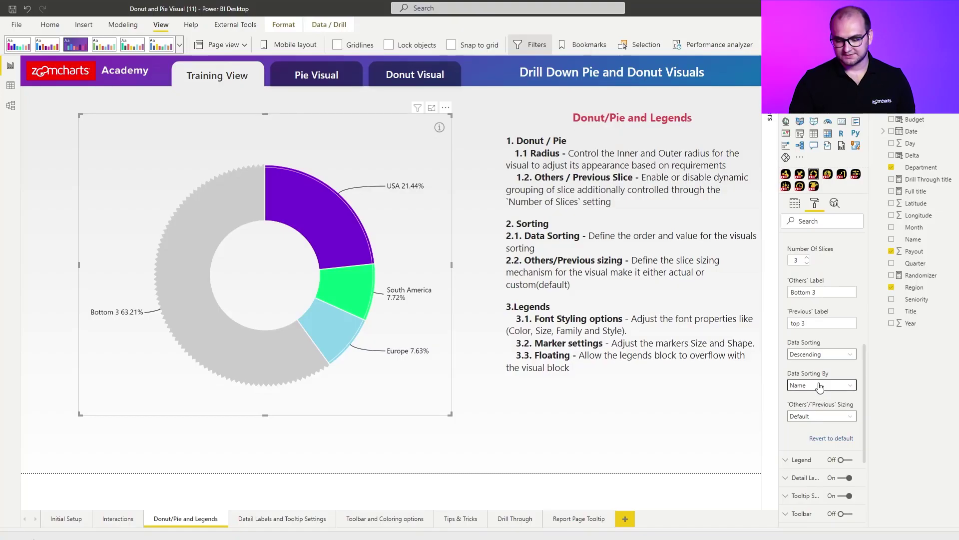
Step: Sort the slices by Value, then drill into the Bottom 3 slice and its regions
{"action": "left_click", "coordinate": [820, 384]}
{"action": "left_click", "coordinate": [804, 407]}
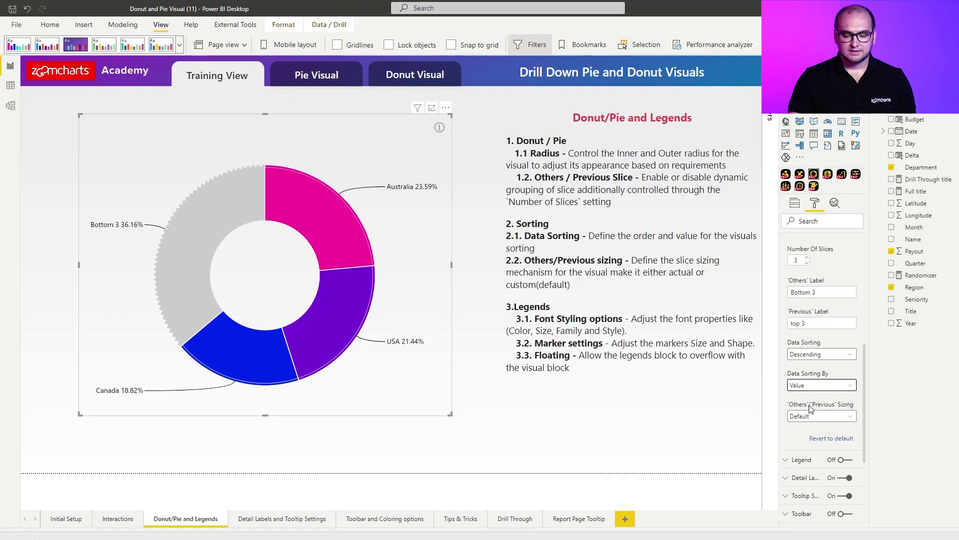
{"action": "mouse_move", "coordinate": [811, 409]}
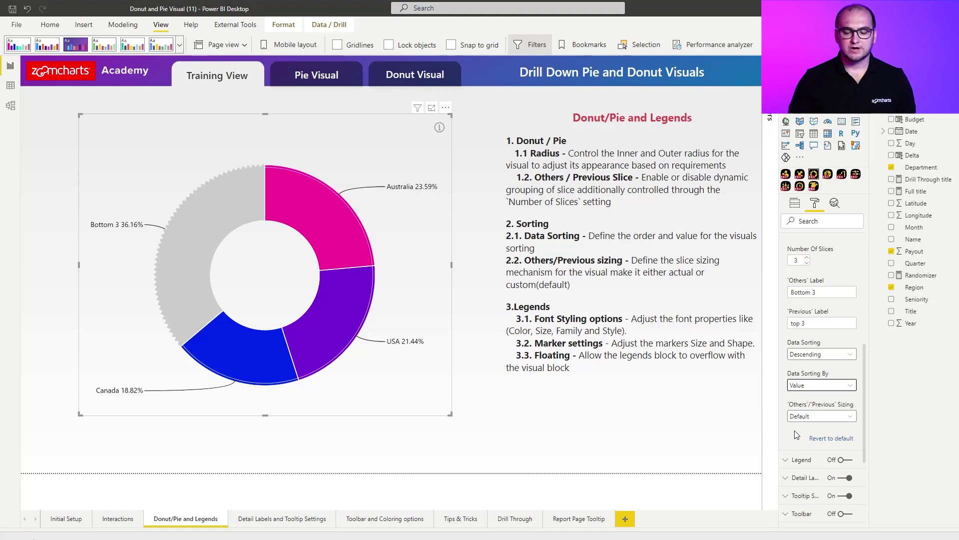
{"action": "mouse_move", "coordinate": [104, 229]}
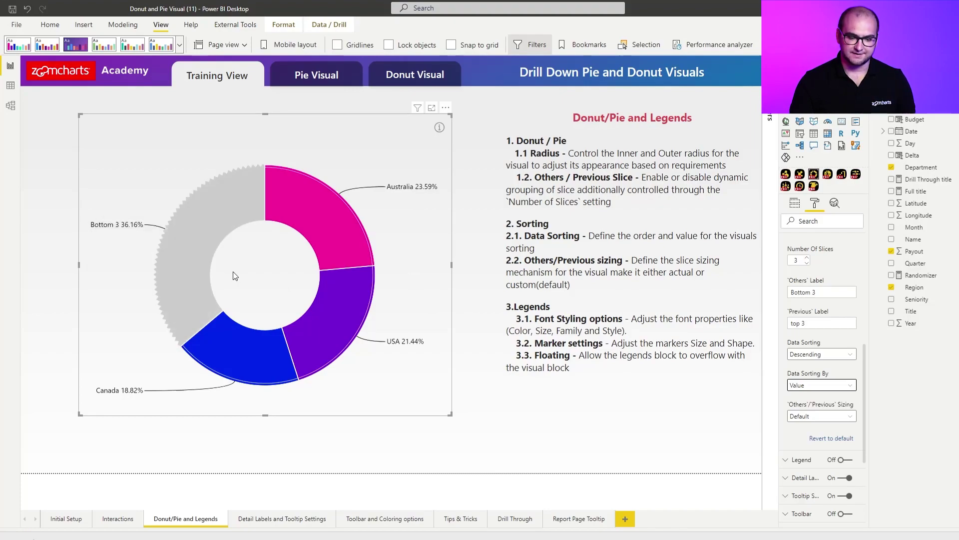
{"action": "left_click", "coordinate": [205, 278]}
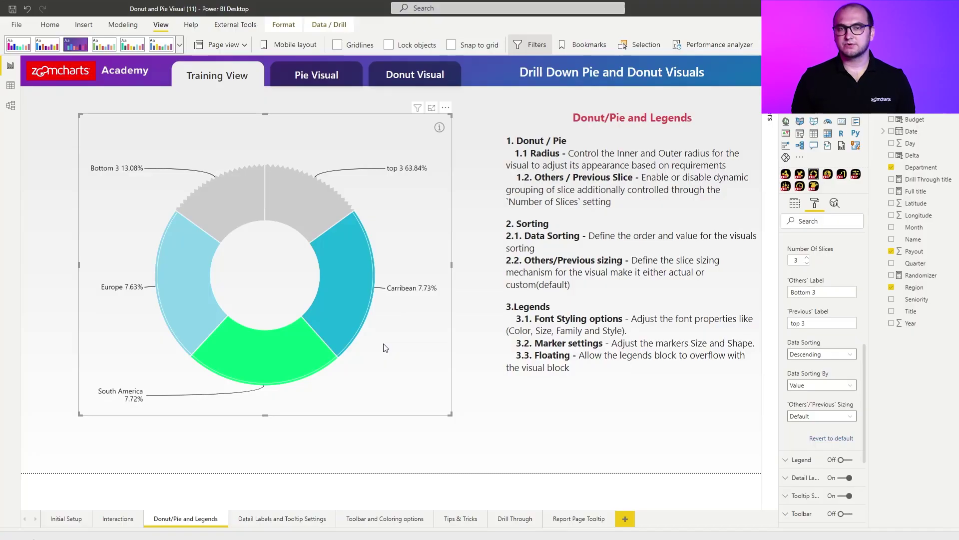
{"action": "left_click", "coordinate": [232, 203]}
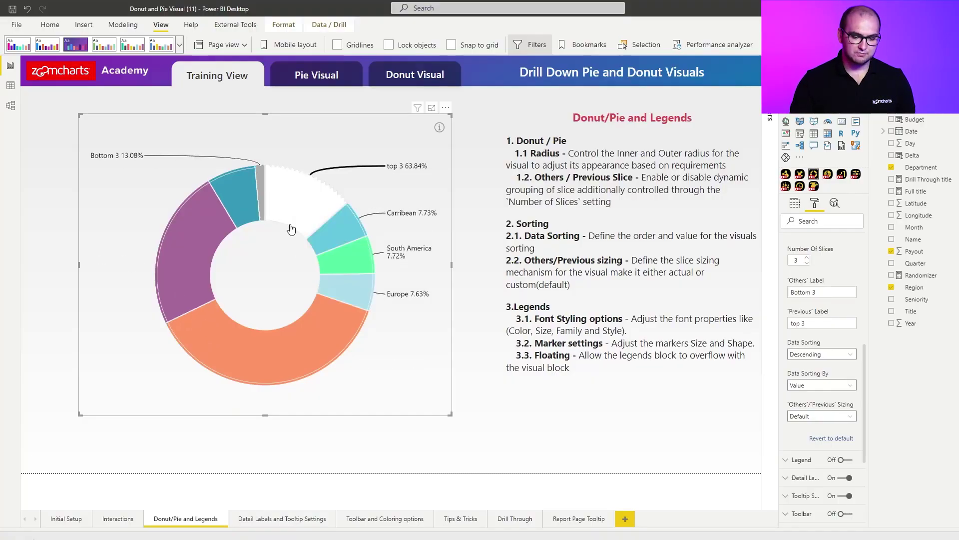
Step: Set Others/Previous slice sizing to Actual and drill into the Bottom 3 slice
{"action": "left_click", "coordinate": [829, 416]}
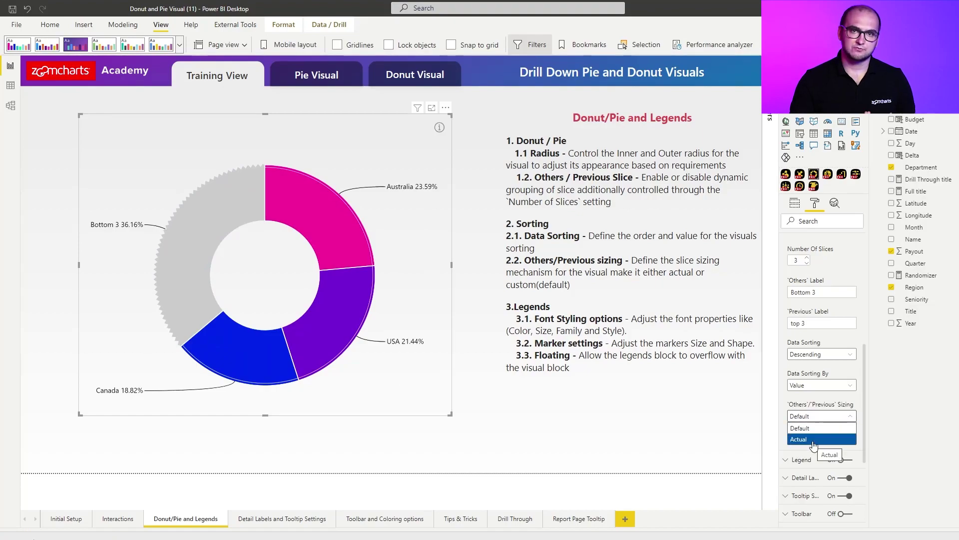
{"action": "left_click", "coordinate": [812, 440]}
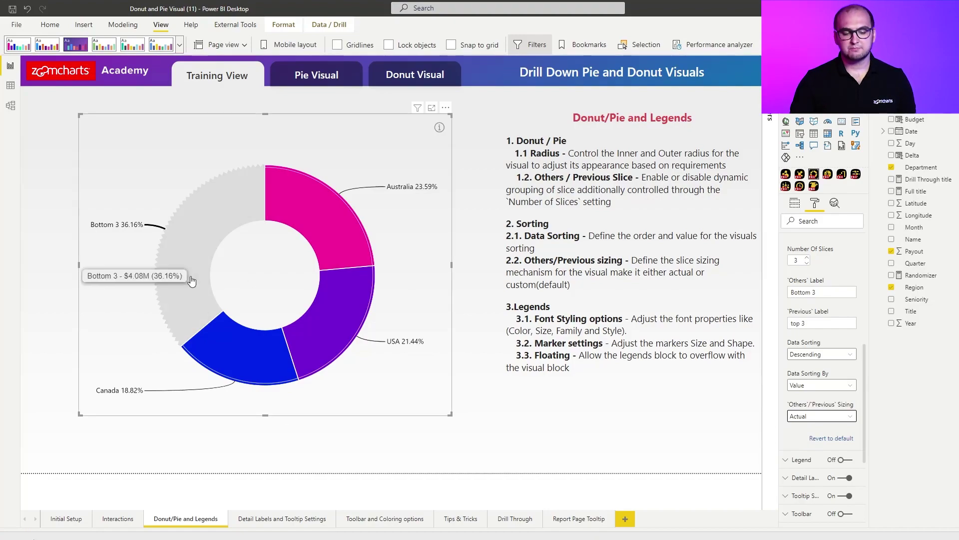
{"action": "left_click", "coordinate": [172, 274]}
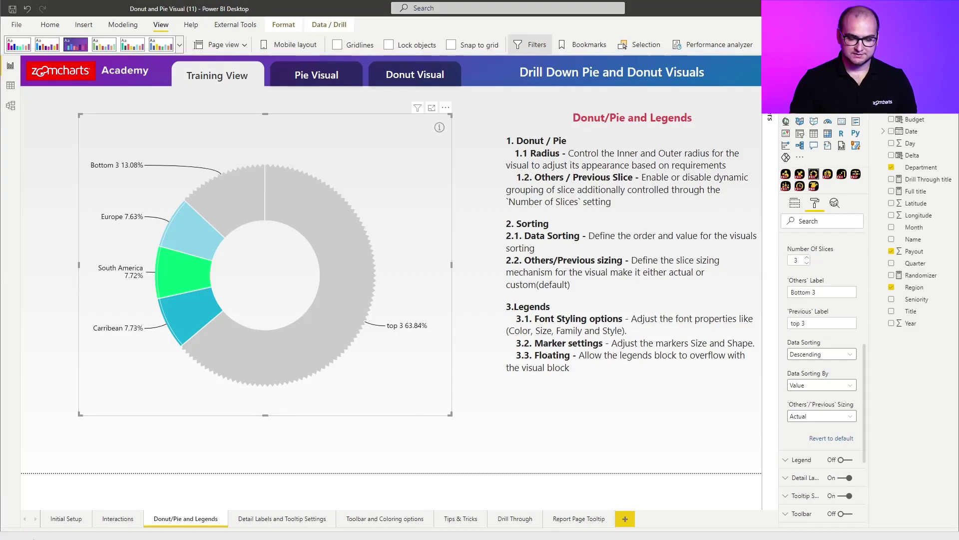
Step: Return to the Australia/USA/Canada region level and enable a left legend, opening its settings
{"action": "left_click", "coordinate": [365, 276]}
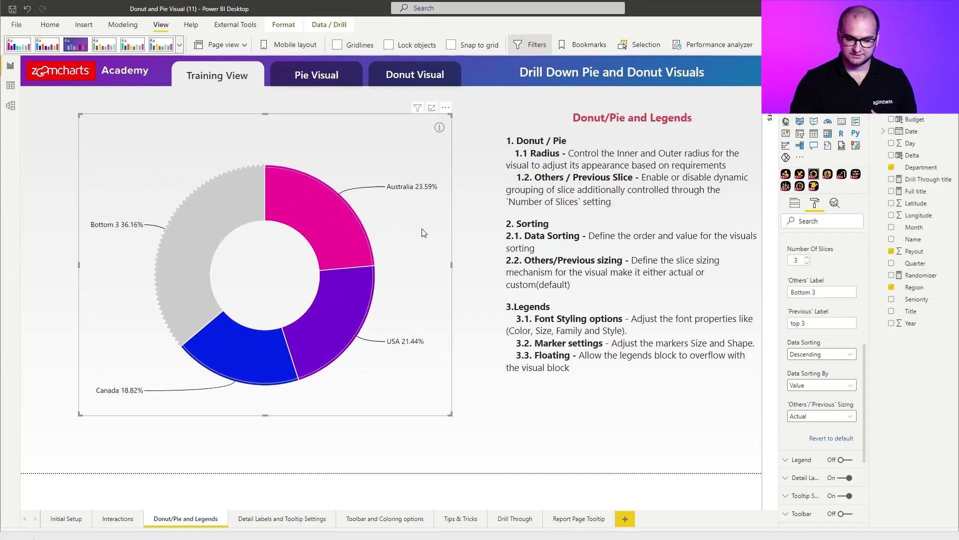
{"action": "scroll", "coordinate": [822, 346], "scroll_direction": "up", "scroll_amount": 3}
{"action": "scroll", "coordinate": [822, 347], "scroll_direction": "up", "scroll_amount": 5}
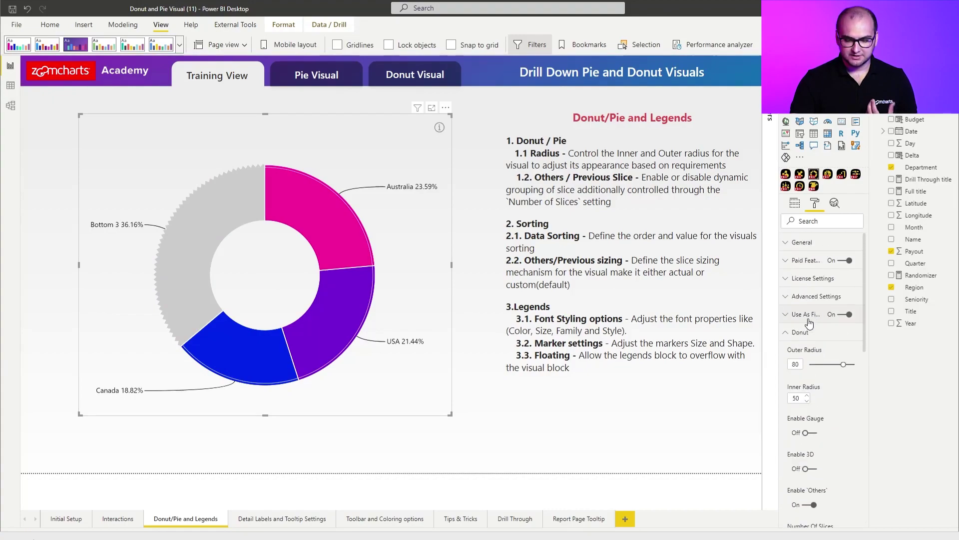
{"action": "left_click", "coordinate": [814, 334]}
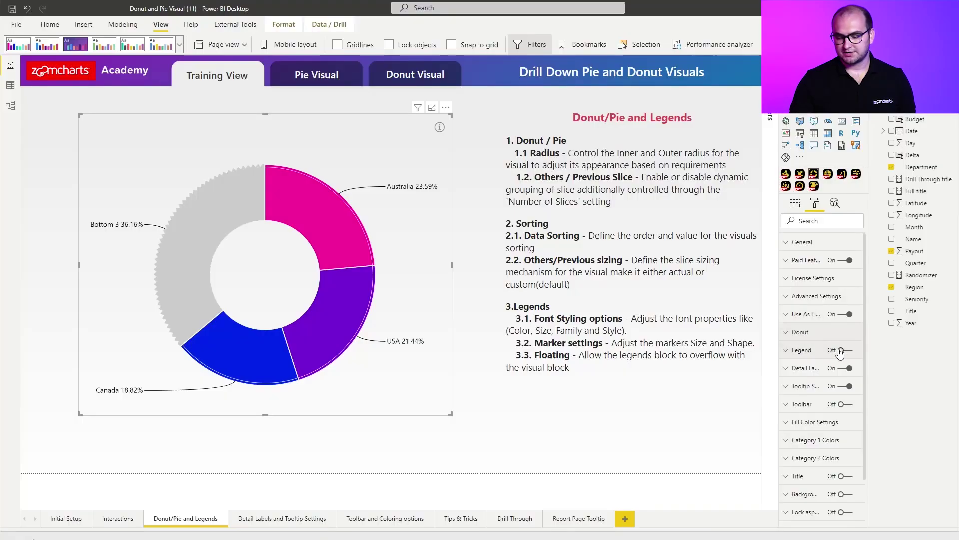
{"action": "left_click", "coordinate": [841, 351]}
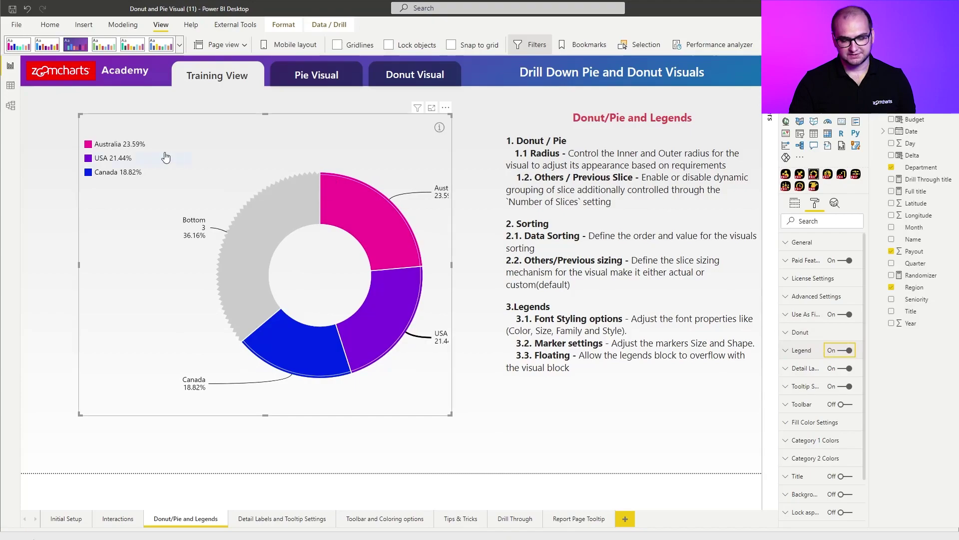
{"action": "left_click", "coordinate": [802, 350]}
{"action": "scroll", "coordinate": [852, 371], "scroll_direction": "down", "scroll_amount": 2}
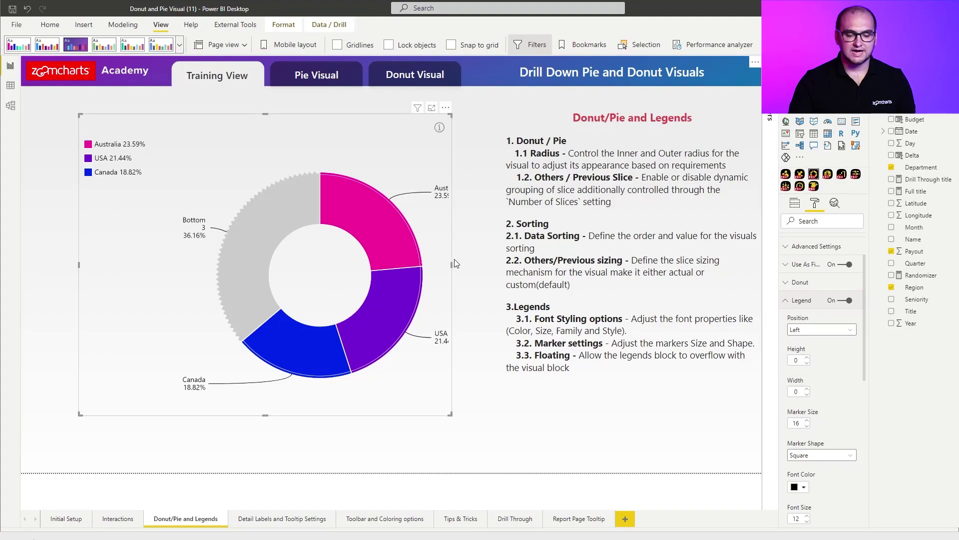
Step: Widen the donut visual to the right and set the legend marker shape to Triangle
{"action": "left_click_drag", "start_coordinate": [451, 269], "coordinate": [483, 266]}
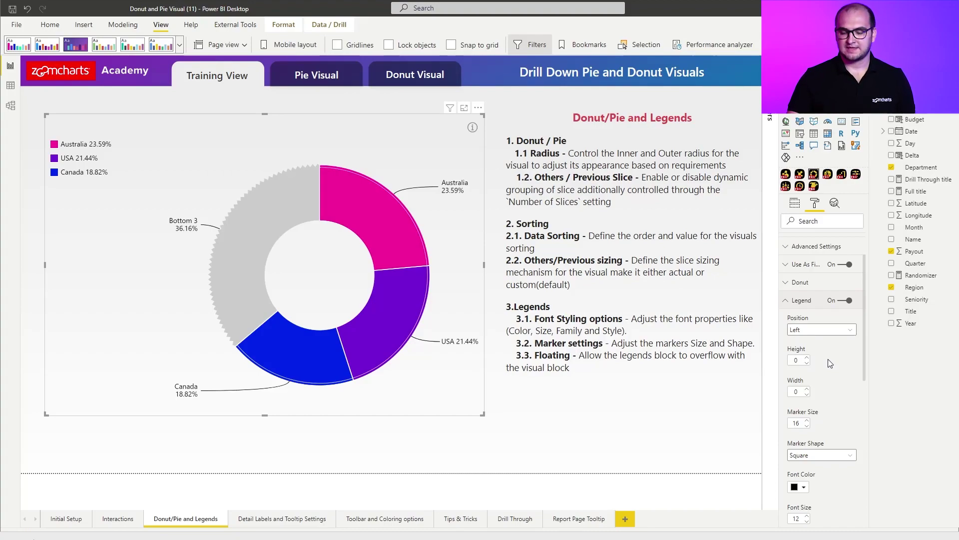
{"action": "scroll", "coordinate": [818, 391], "scroll_direction": "down", "scroll_amount": 2}
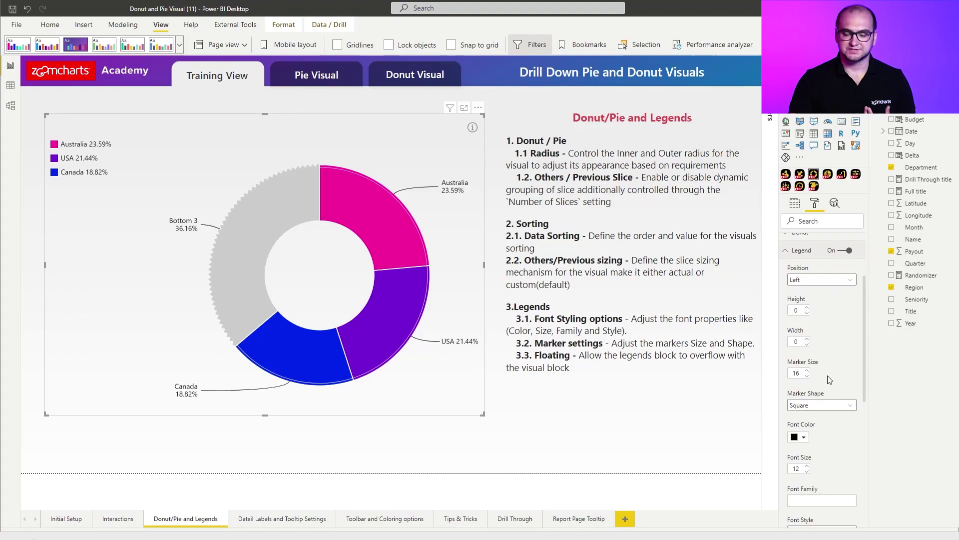
{"action": "left_click", "coordinate": [823, 405]}
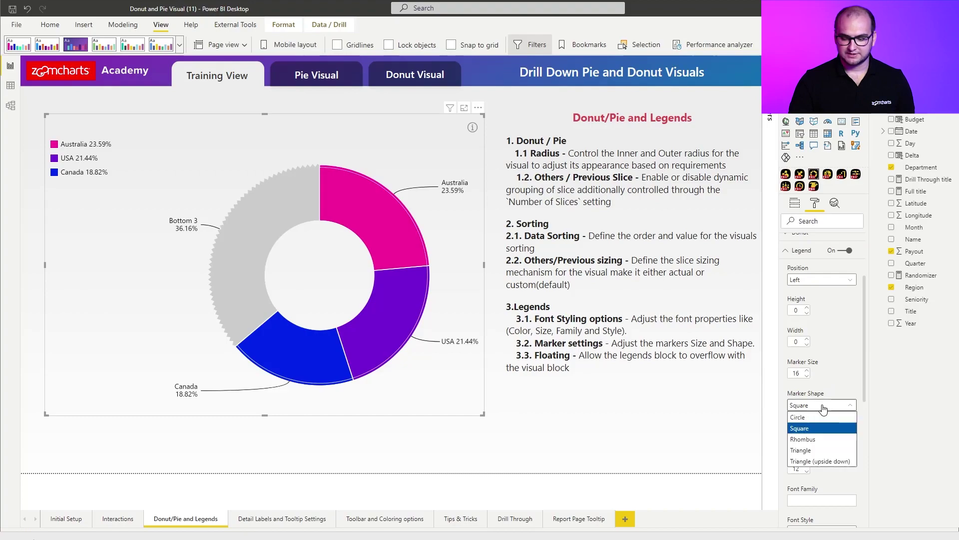
{"action": "left_click", "coordinate": [811, 451]}
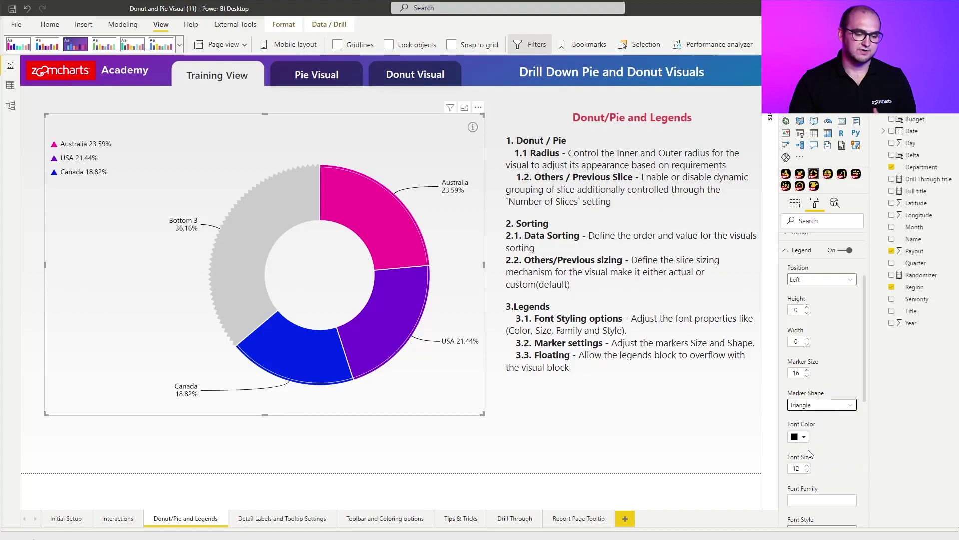
{"action": "scroll", "coordinate": [819, 400], "scroll_direction": "down", "scroll_amount": 4}
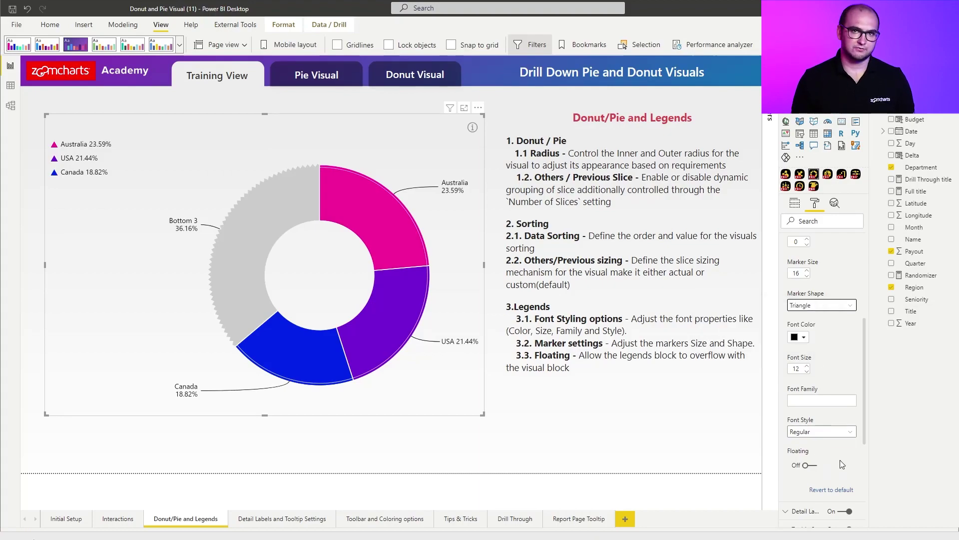
{"action": "left_click", "coordinate": [808, 468]}
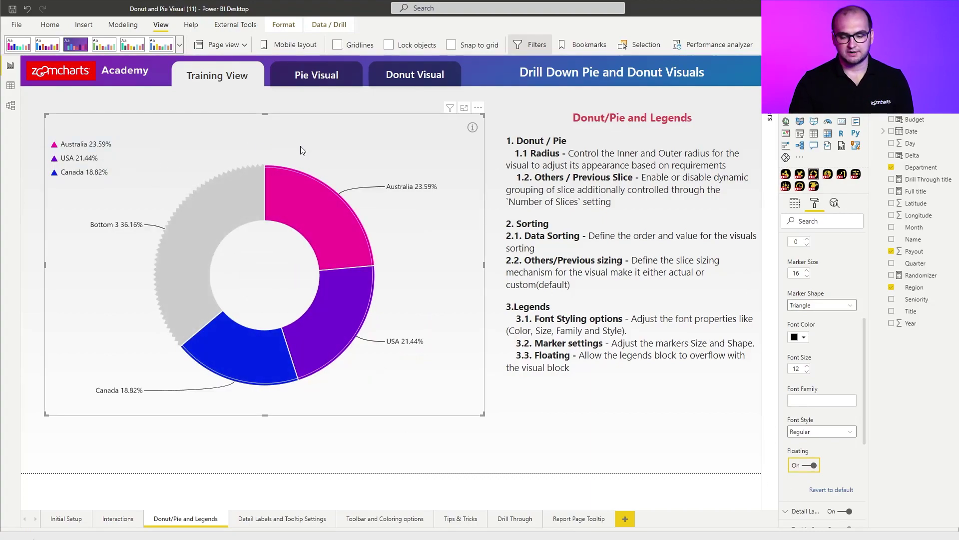
{"action": "left_click", "coordinate": [807, 466]}
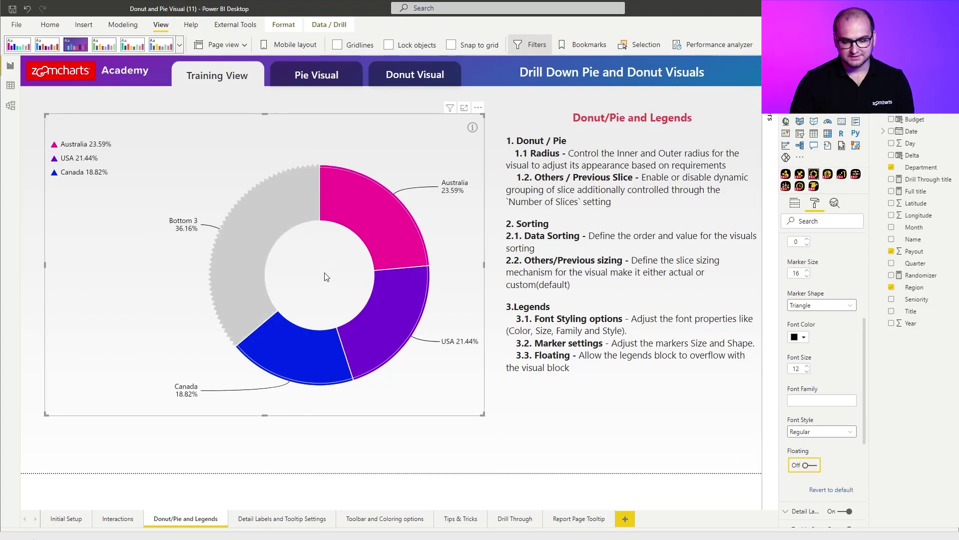
{"action": "left_click", "coordinate": [805, 467]}
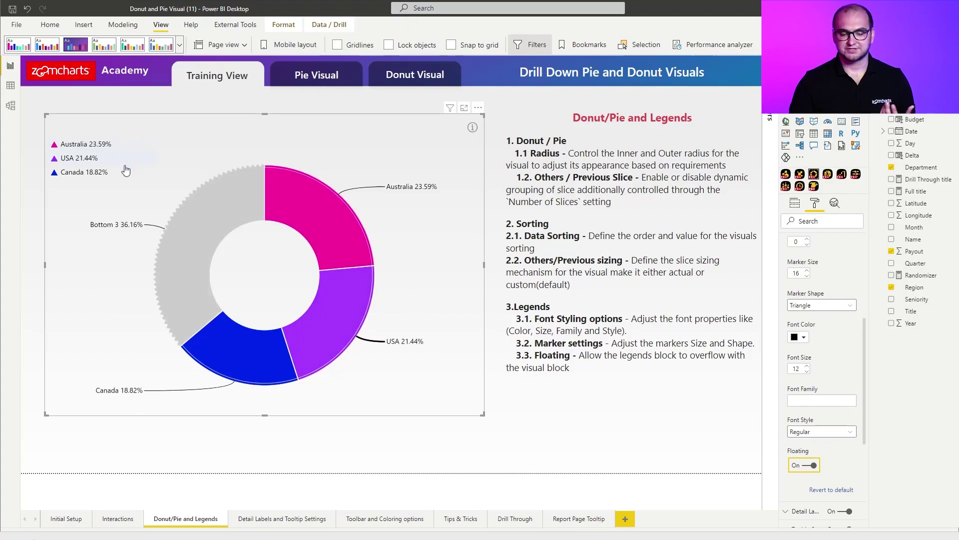
{"action": "mouse_move", "coordinate": [134, 142]}
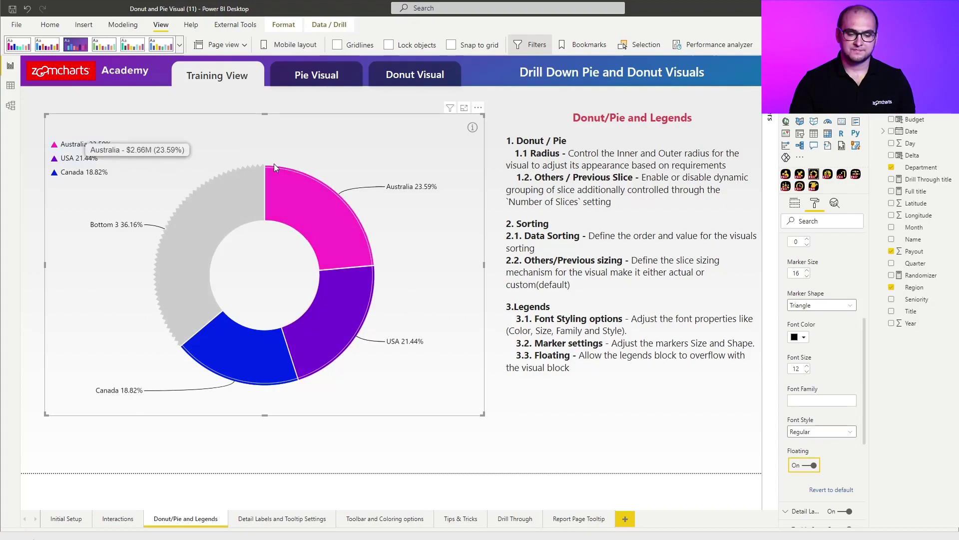
{"action": "left_click", "coordinate": [349, 278]}
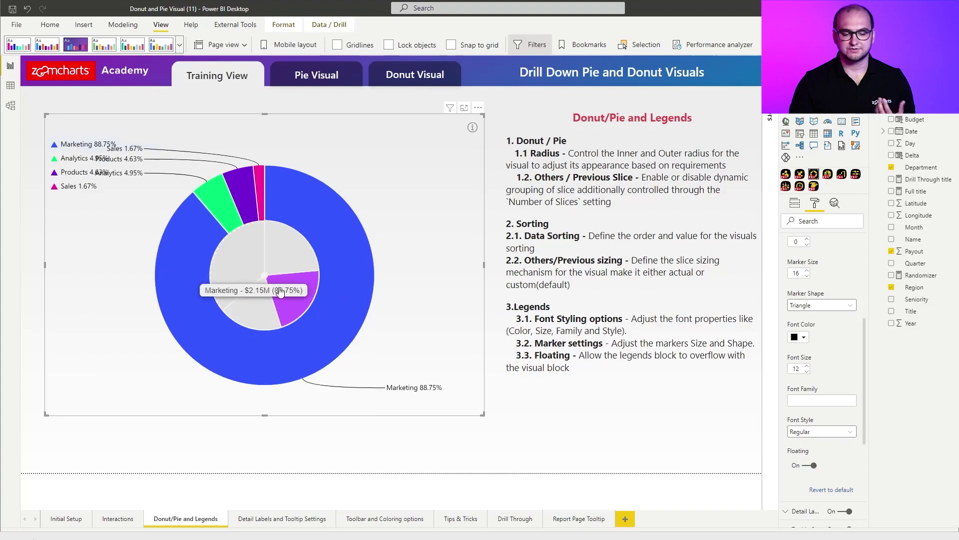
{"action": "left_click", "coordinate": [294, 257]}
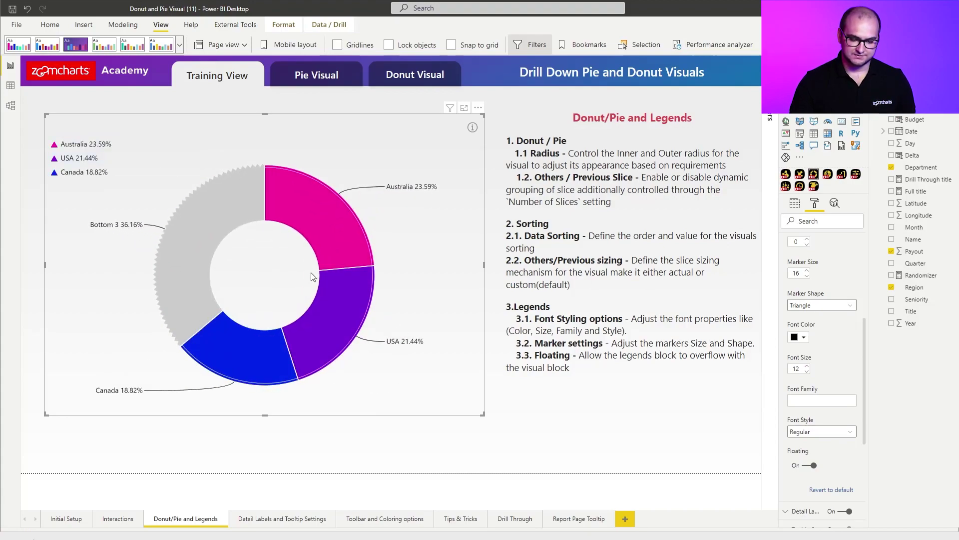
{"action": "left_click", "coordinate": [339, 314]}
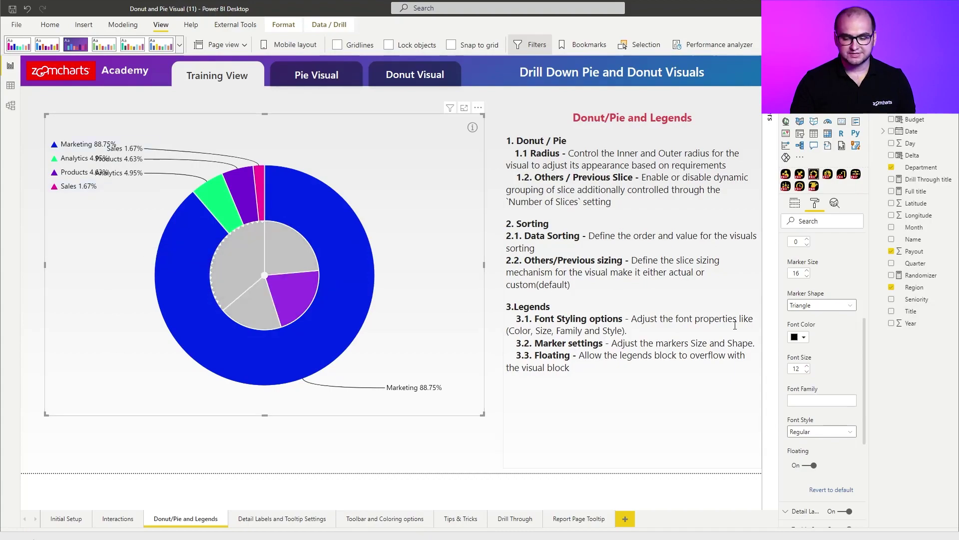
{"action": "left_click", "coordinate": [293, 295]}
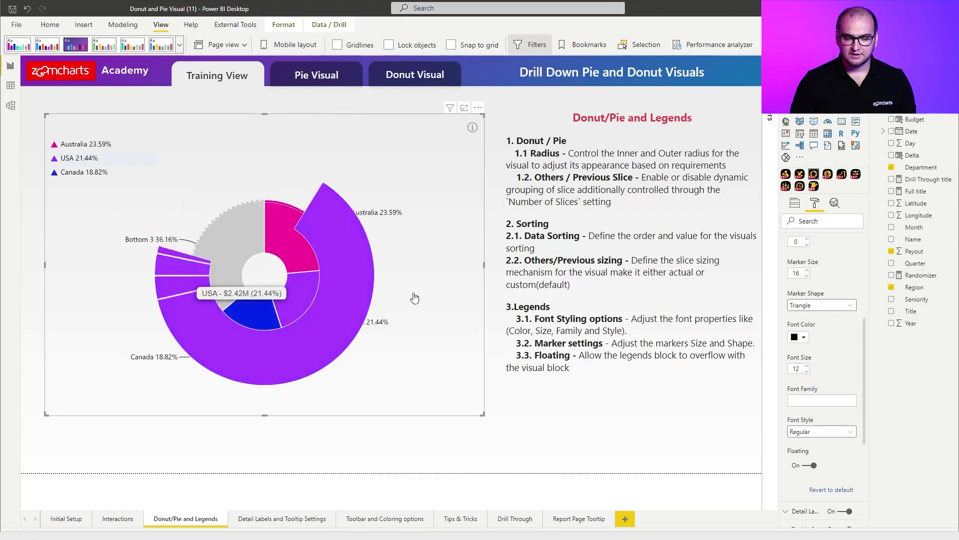
{"action": "left_click", "coordinate": [813, 465]}
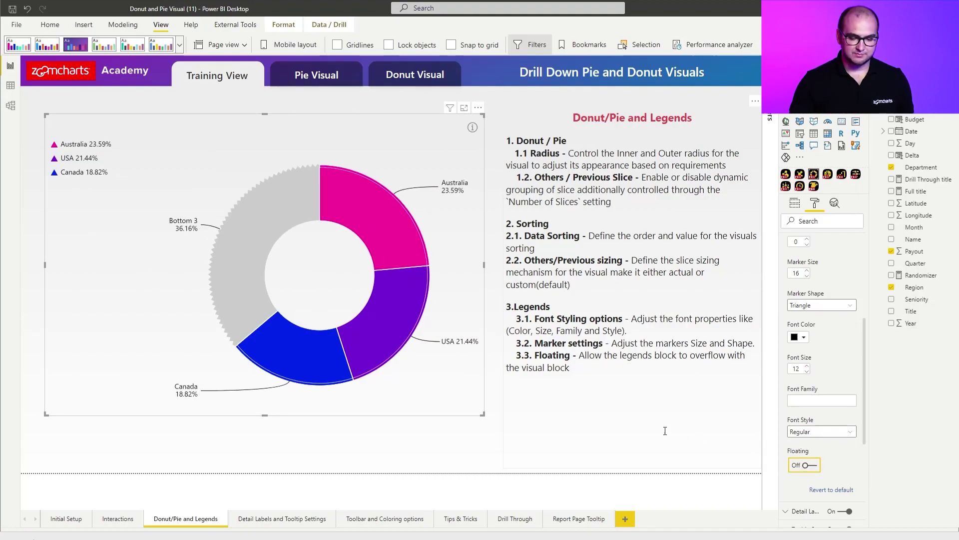
{"action": "left_click", "coordinate": [815, 466]}
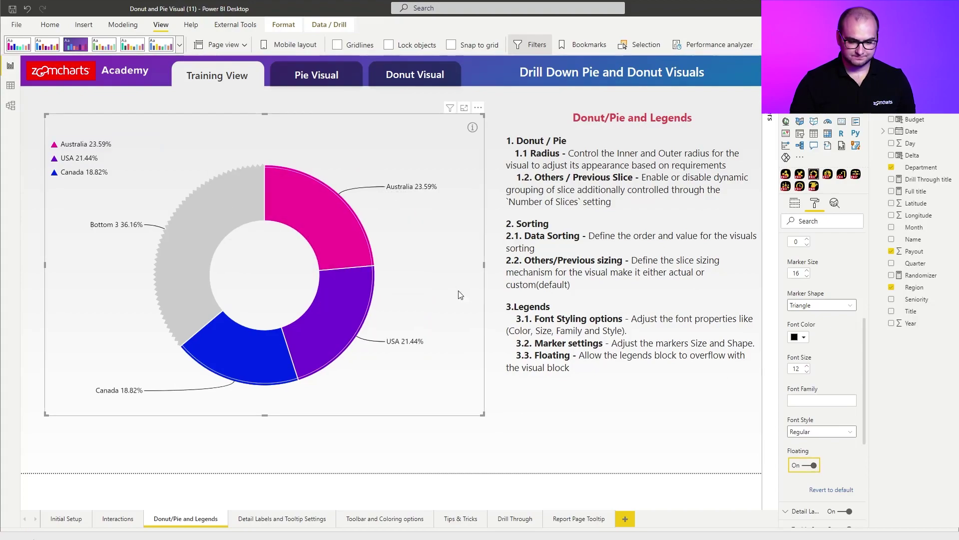
{"action": "left_click", "coordinate": [345, 237]}
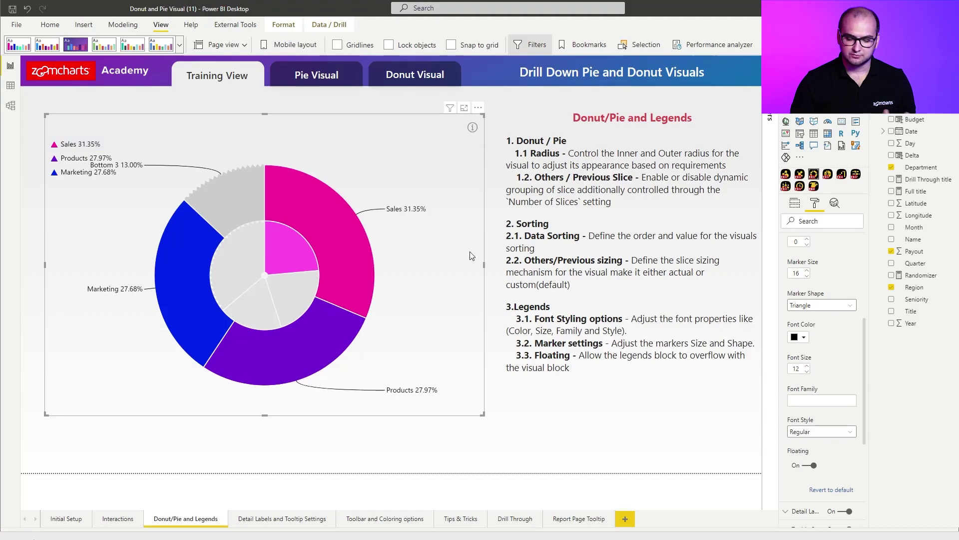
{"action": "left_click", "coordinate": [309, 270]}
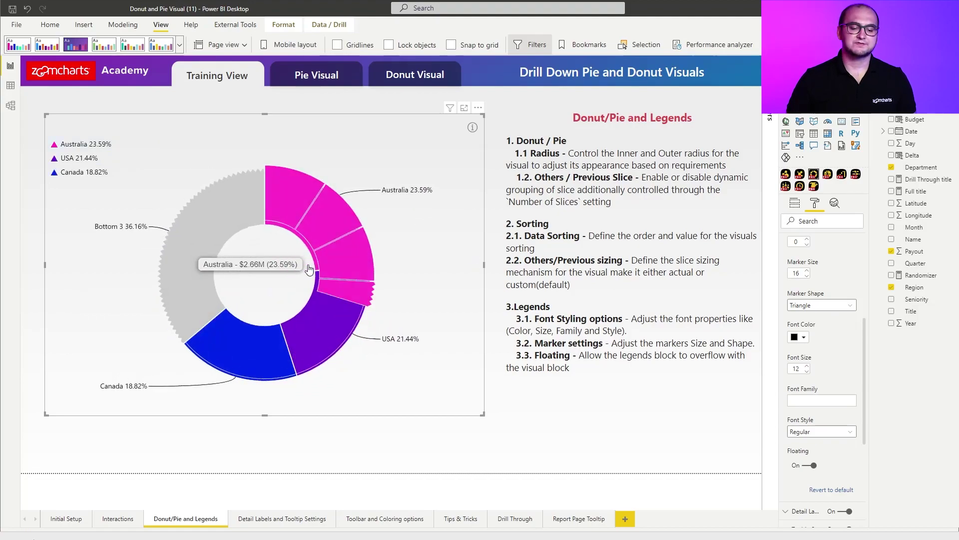